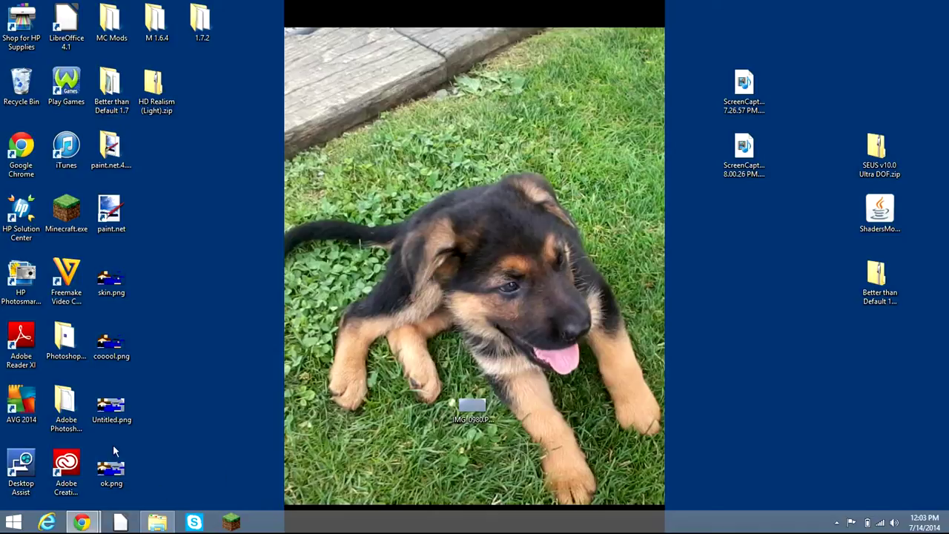
Bring the Download Center's Expression Encoder 4 SP1 thank-you page window to the front.
{"action": "mouse_move", "coordinate": [84, 524]}
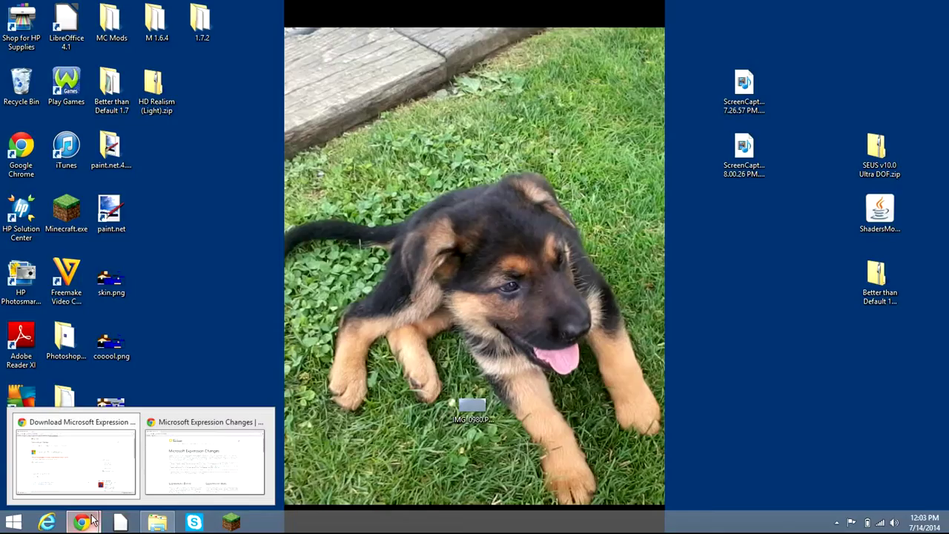
Close both the Download Center and Expression Changes browser windows.
{"action": "left_click", "coordinate": [99, 474]}
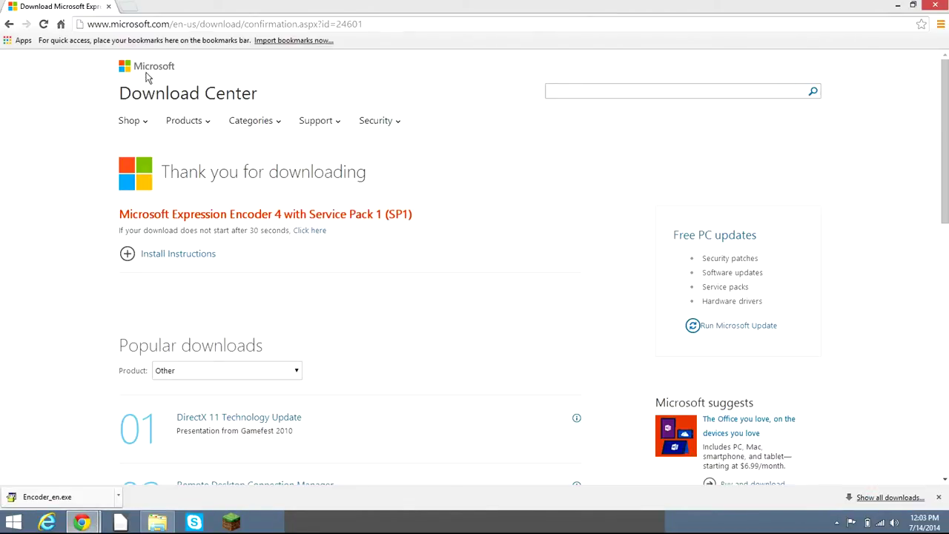
{"action": "left_click", "coordinate": [109, 7]}
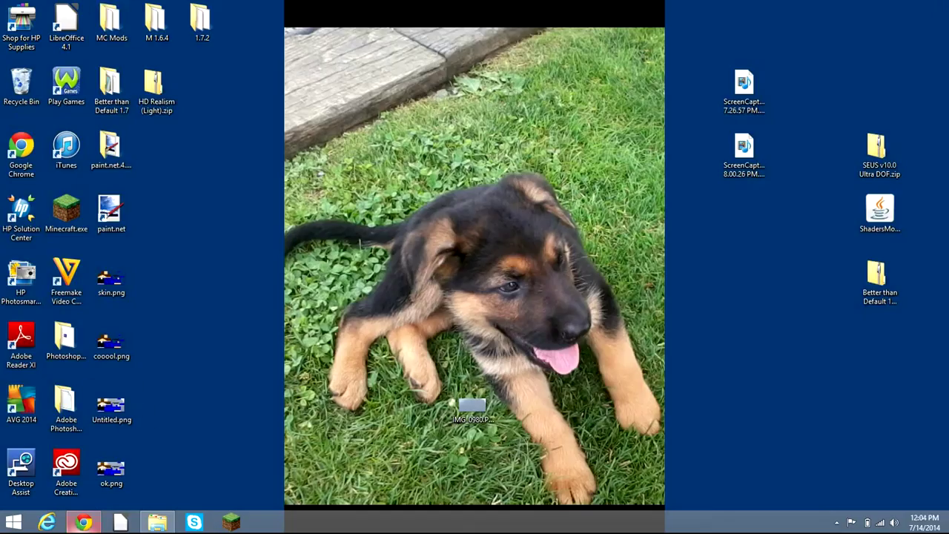
{"action": "left_click", "coordinate": [81, 523]}
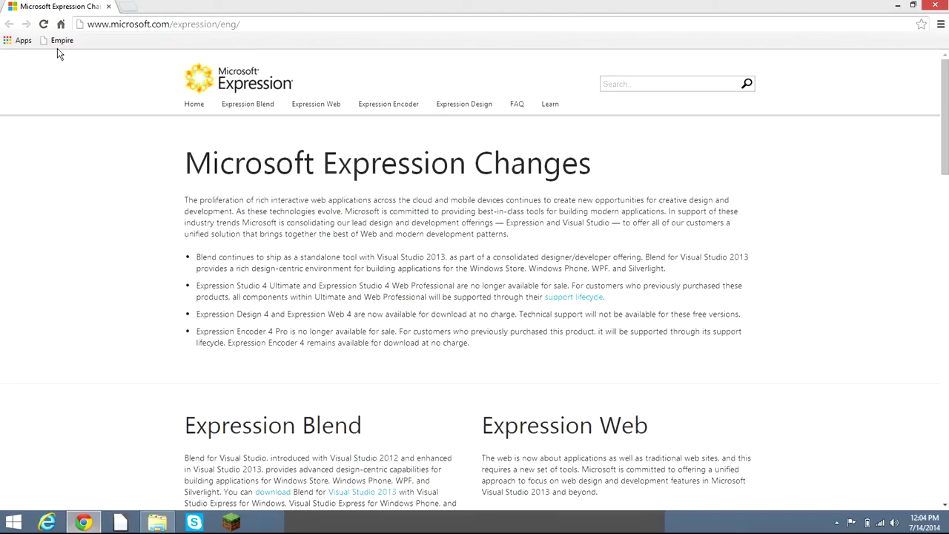
{"action": "left_click", "coordinate": [110, 8]}
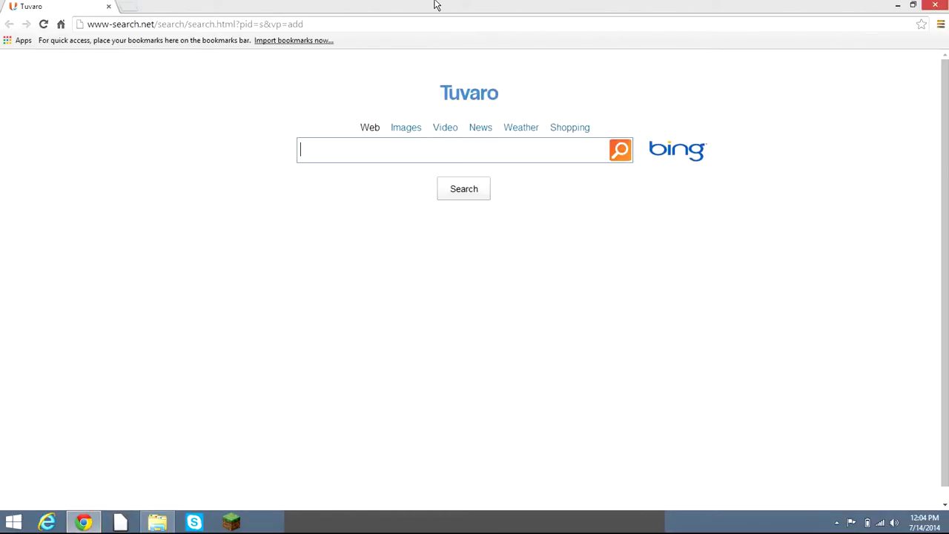
Go to google.com and search for 'microsoft expression encoder'.
{"action": "left_click", "coordinate": [382, 30]}
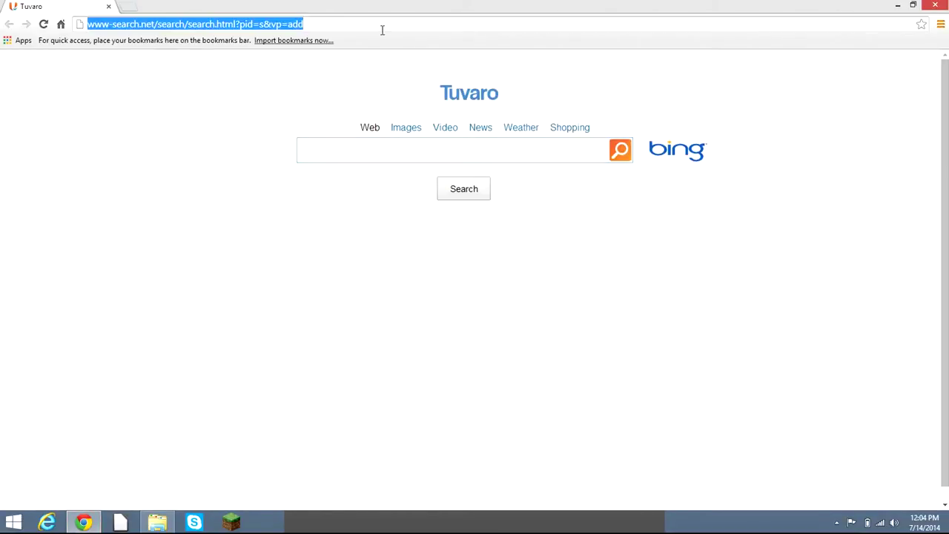
{"action": "key", "text": "BackSpace"}
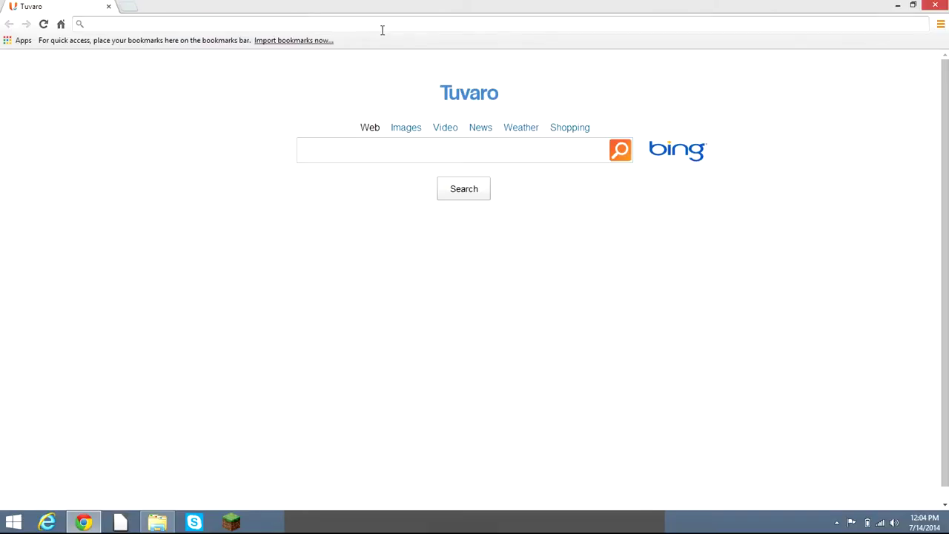
{"action": "type", "text": "goog"}
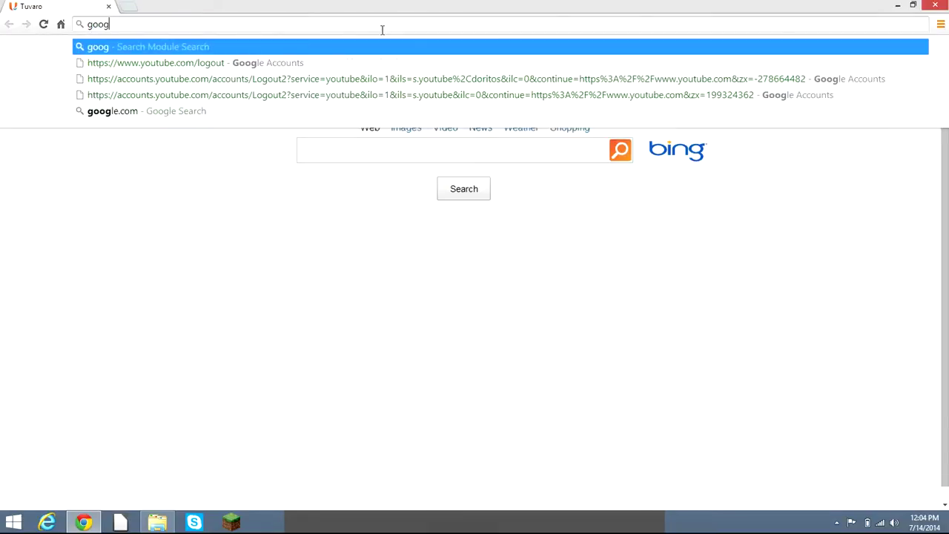
{"action": "type", "text": "le.com"}
{"action": "key", "text": "Return"}
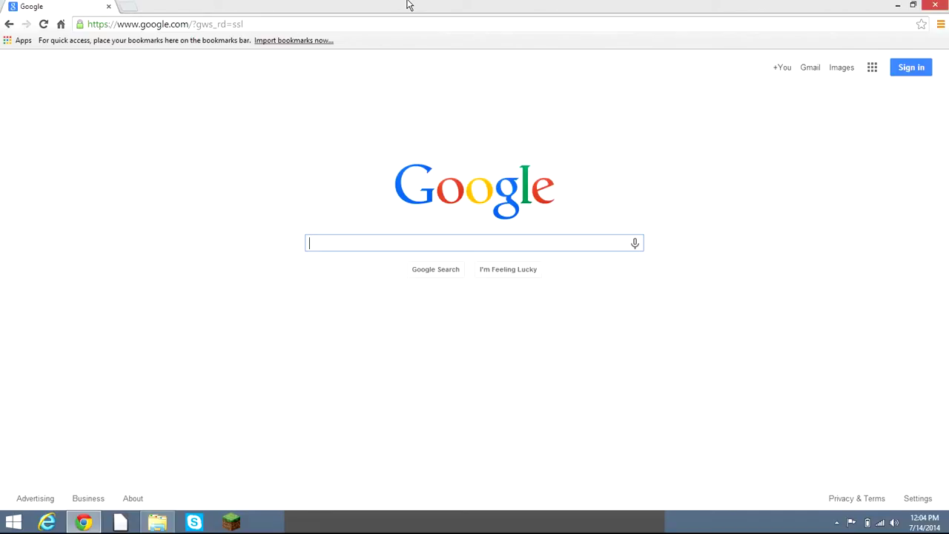
{"action": "type", "text": "micr"}
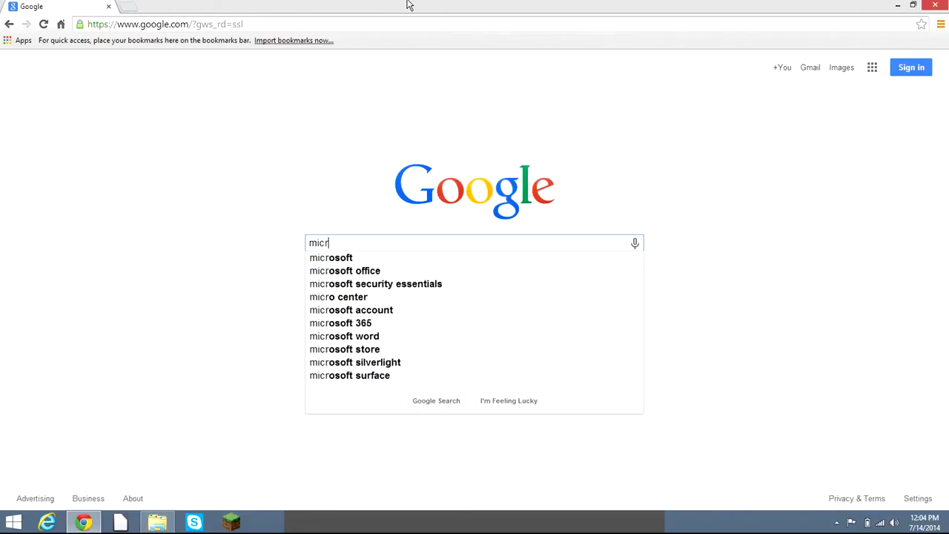
{"action": "type", "text": "os"}
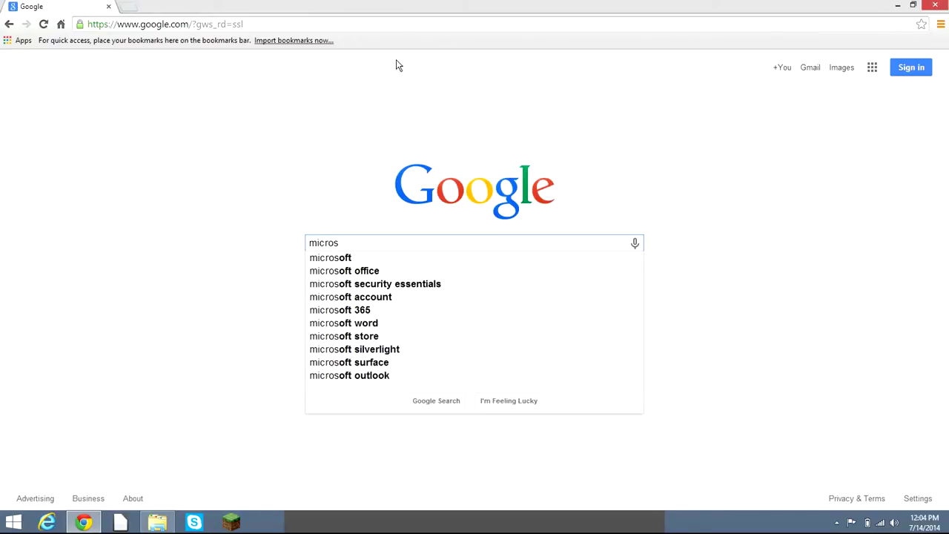
{"action": "type", "text": "oft "}
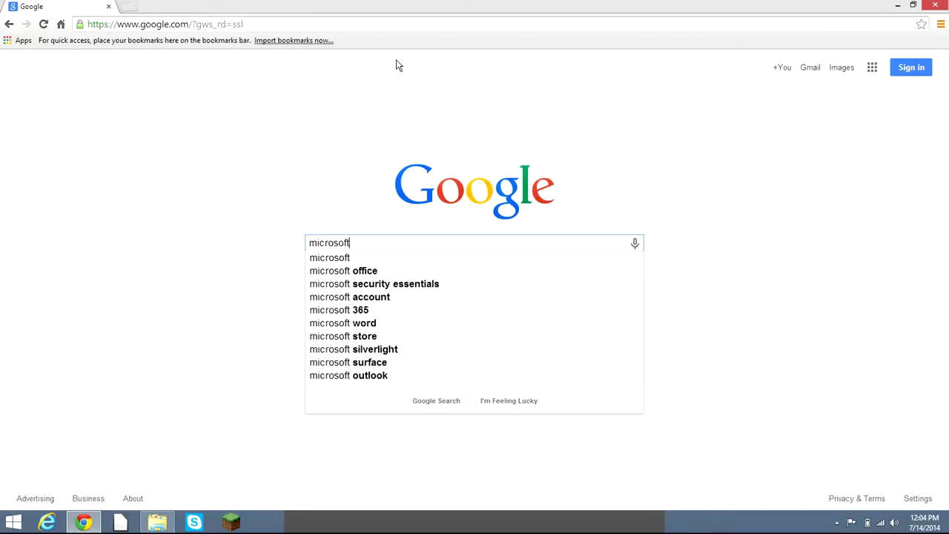
{"action": "type", "text": "exp"}
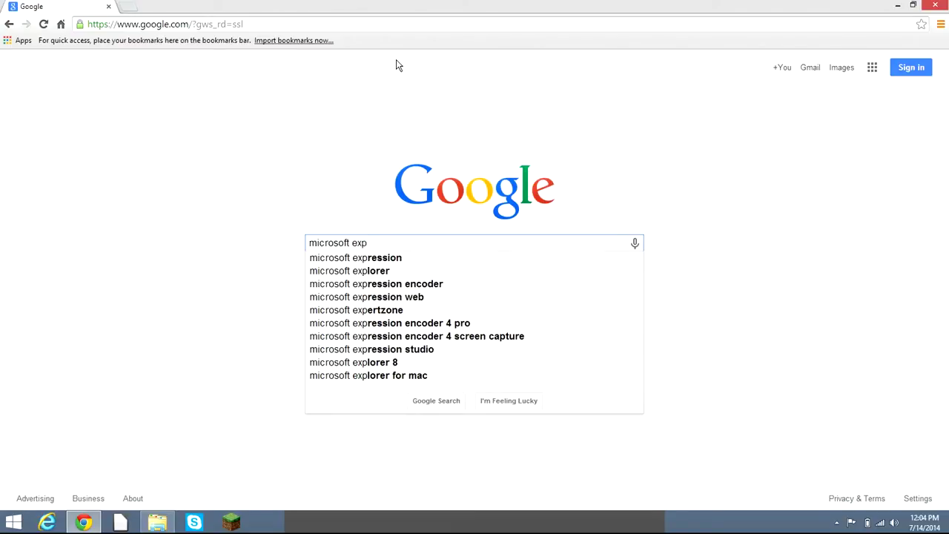
{"action": "left_click", "coordinate": [427, 285]}
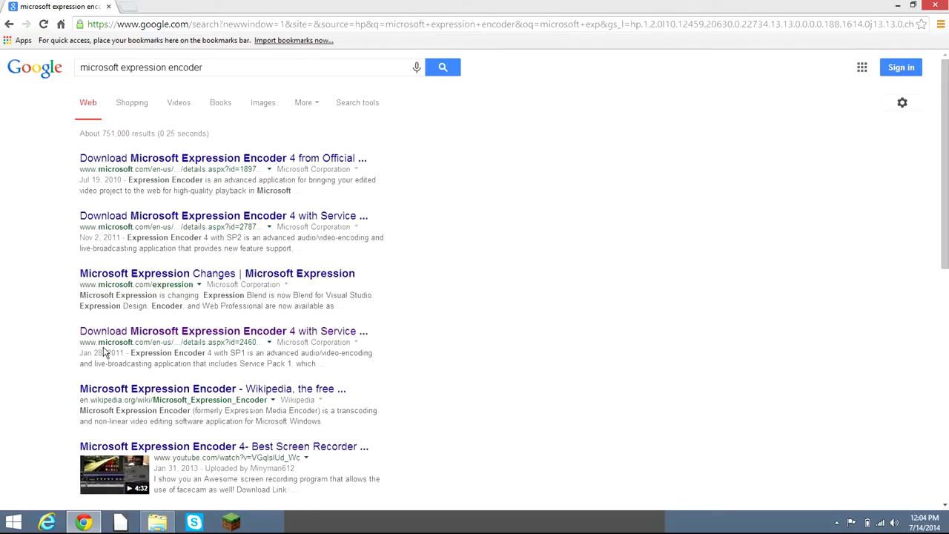
Open the Expression Encoder 4 SP1 download page and download Encoder_en (1).exe.
{"action": "left_click", "coordinate": [109, 334]}
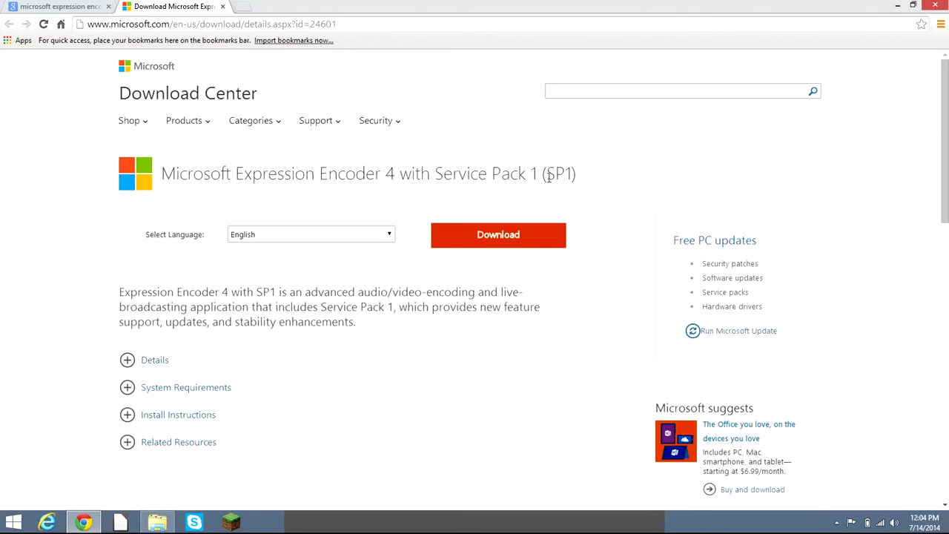
{"action": "left_click", "coordinate": [539, 237]}
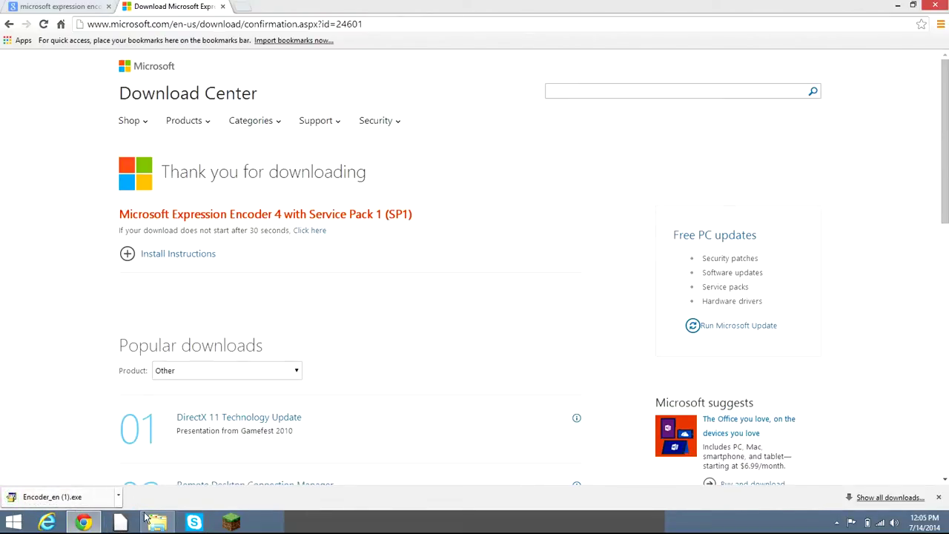
Close Chrome and move Encoder_en.exe from Downloads onto the desktop over the puppy's face.
{"action": "left_click", "coordinate": [933, 6]}
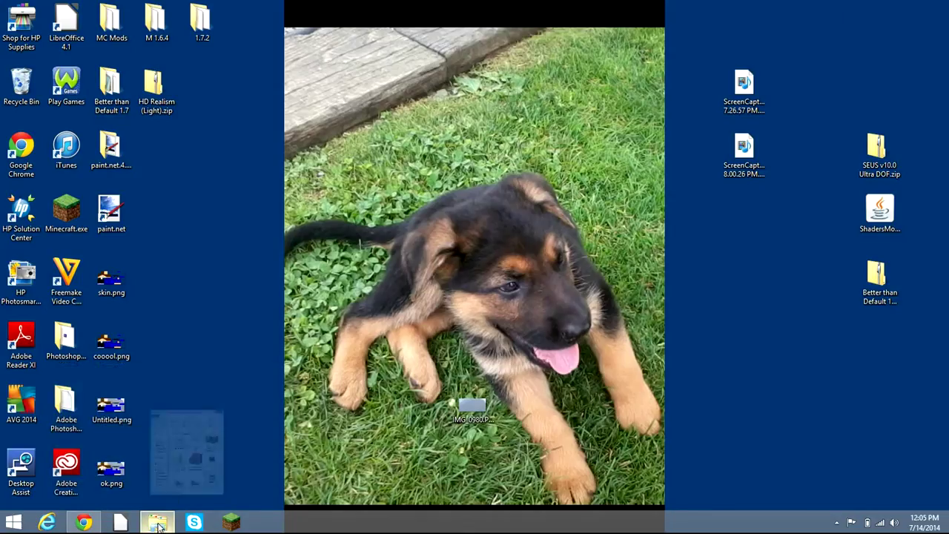
{"action": "left_click", "coordinate": [157, 523]}
{"action": "left_click_drag", "start_coordinate": [416, 371], "coordinate": [551, 278]}
{"action": "left_click", "coordinate": [411, 95]}
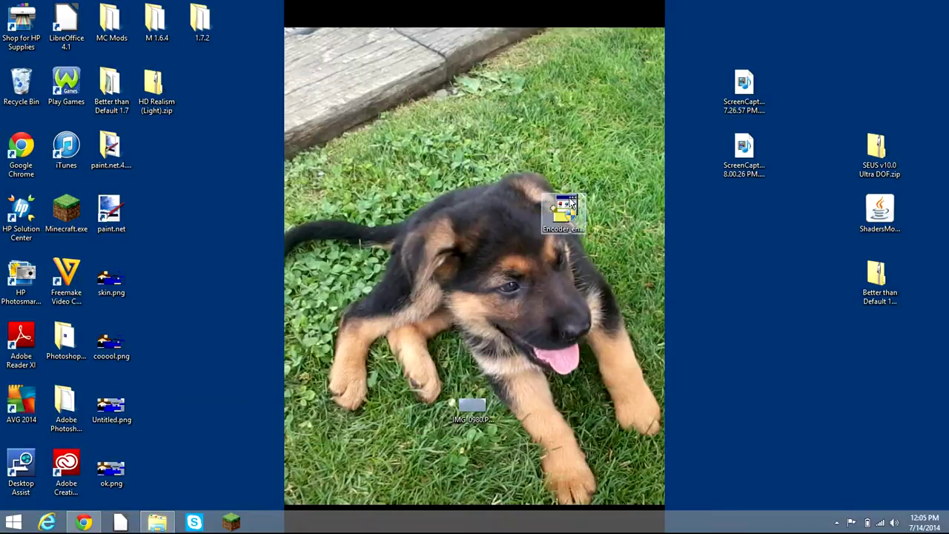
{"action": "left_click_drag", "start_coordinate": [564, 213], "coordinate": [464, 257]}
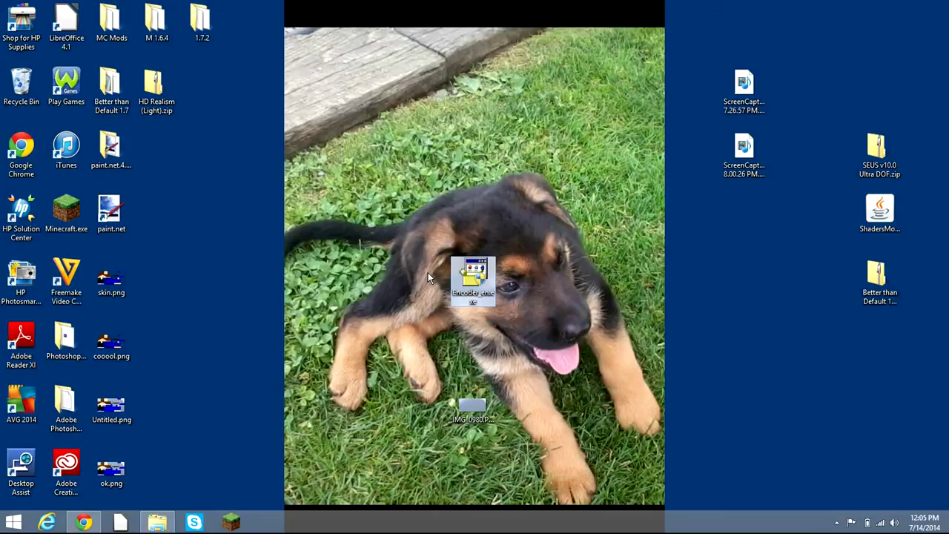
{"action": "left_click", "coordinate": [382, 281]}
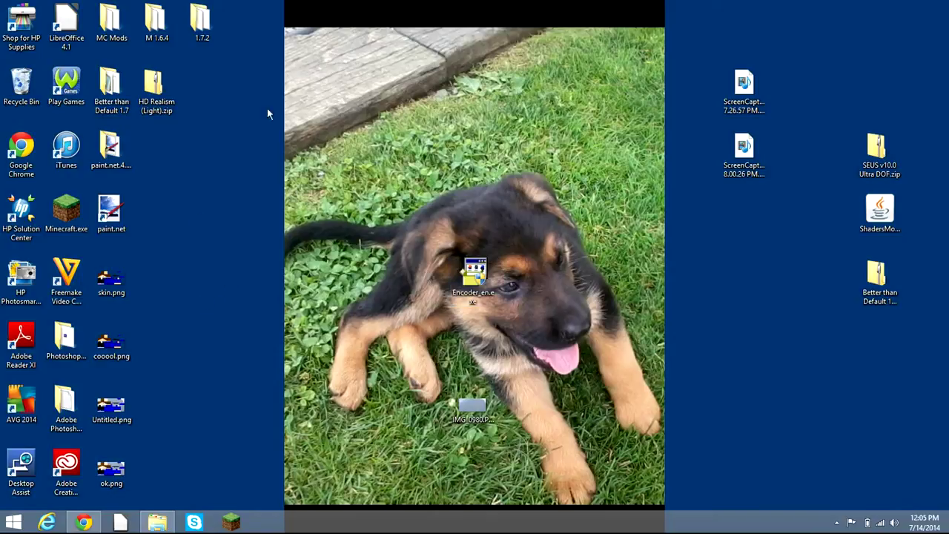
Search Windows for 'expre' and launch Microsoft Expression Encoder 4.
{"action": "mouse_move", "coordinate": [948, 2]}
{"action": "left_click", "coordinate": [906, 139]}
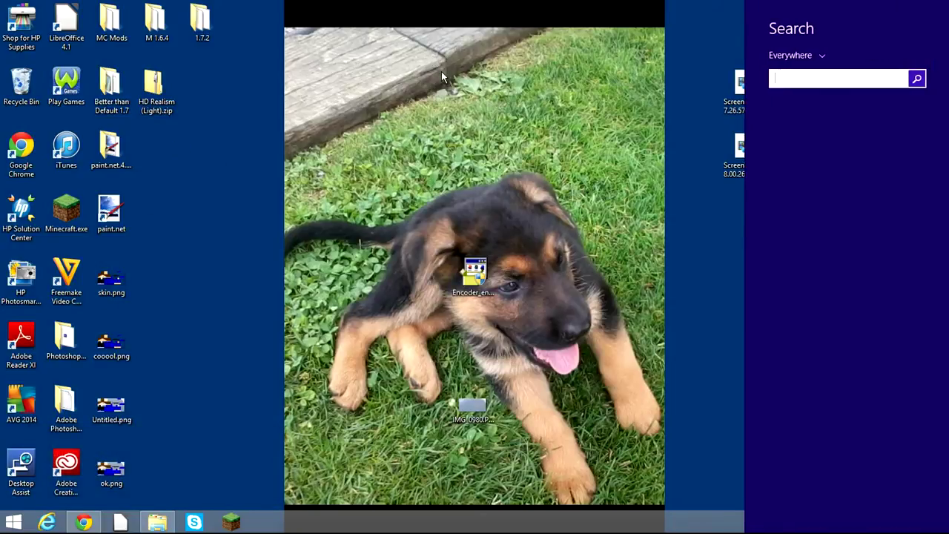
{"action": "type", "text": "4"}
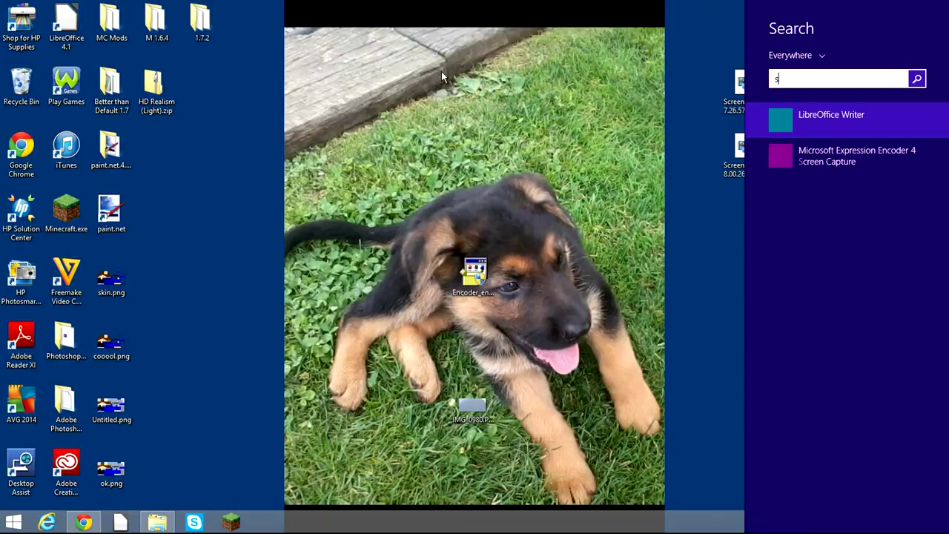
{"action": "key", "text": "BackSpace"}
{"action": "type", "text": "ex"}
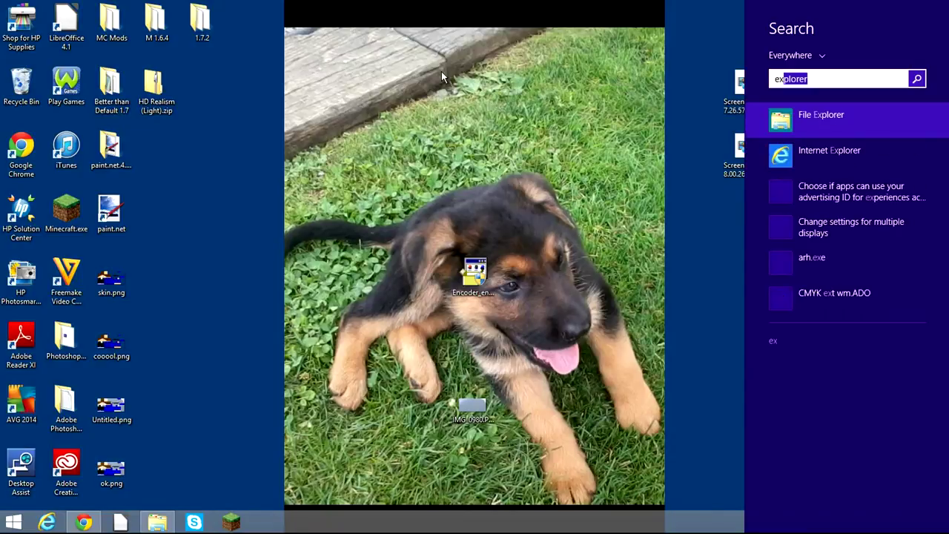
{"action": "type", "text": "p"}
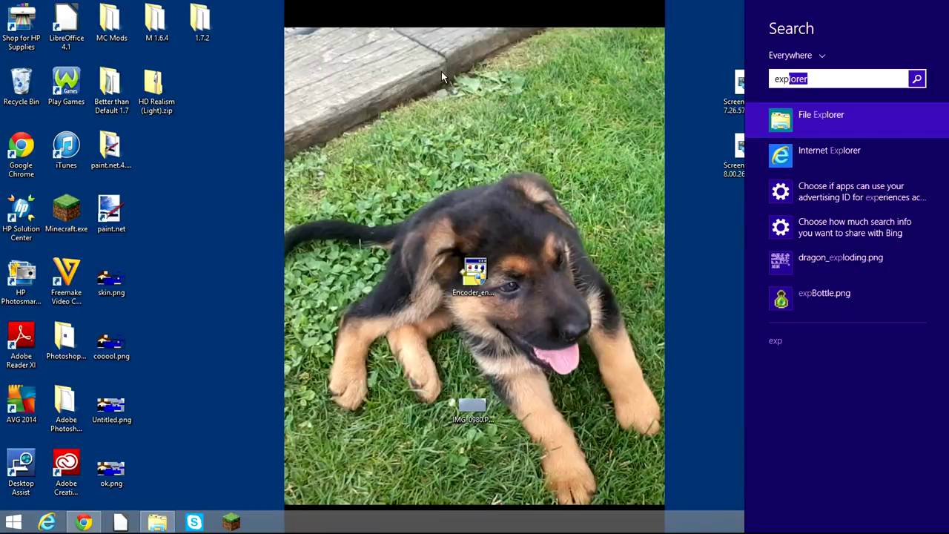
{"action": "type", "text": "re"}
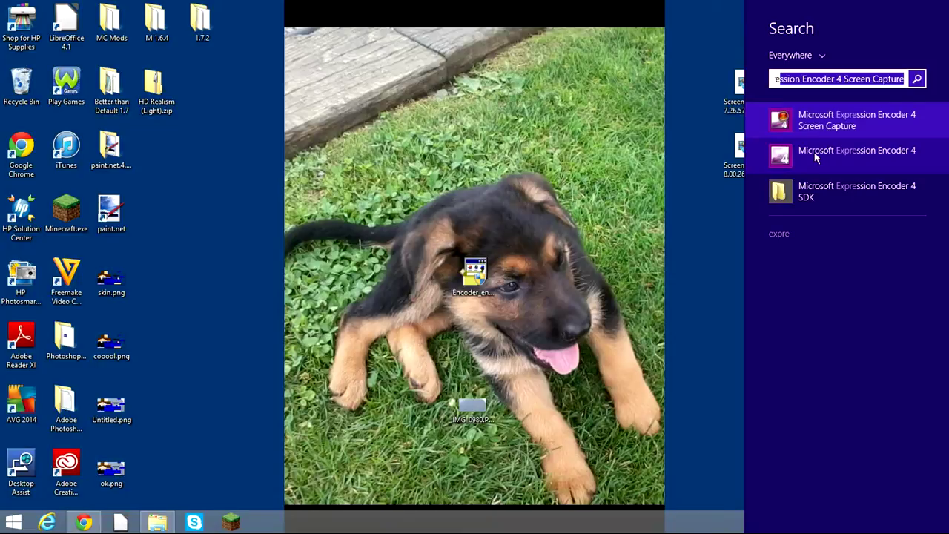
{"action": "left_click", "coordinate": [814, 152]}
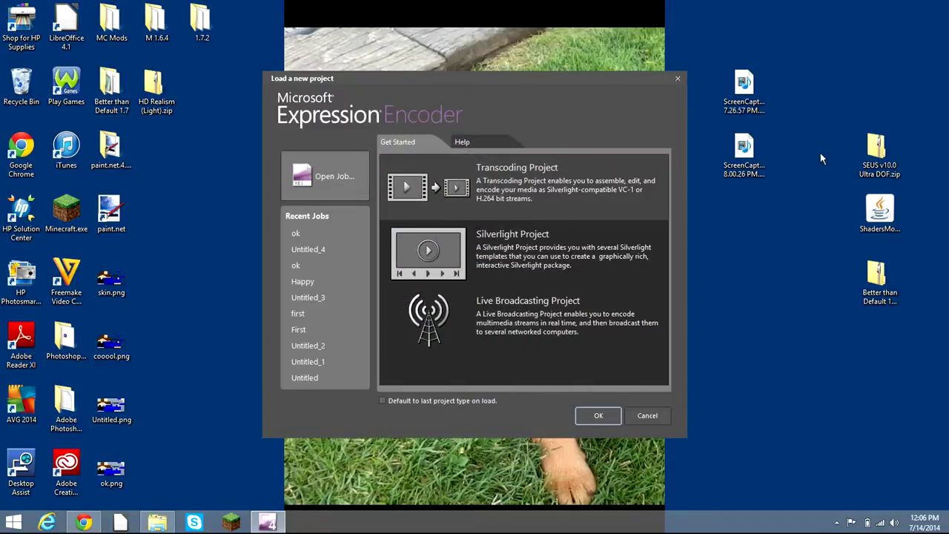
Start a new Transcoding Project.
{"action": "left_click", "coordinate": [593, 418]}
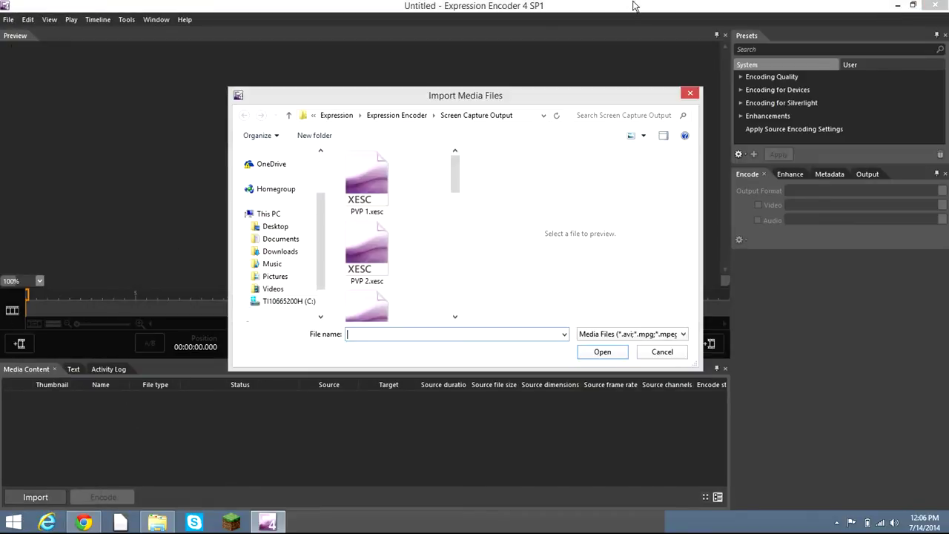
Import ScreenCapture_2-22-2014 12.12.59 PM.xesc from the Screen Capture Output folder.
{"action": "left_click", "coordinate": [282, 239]}
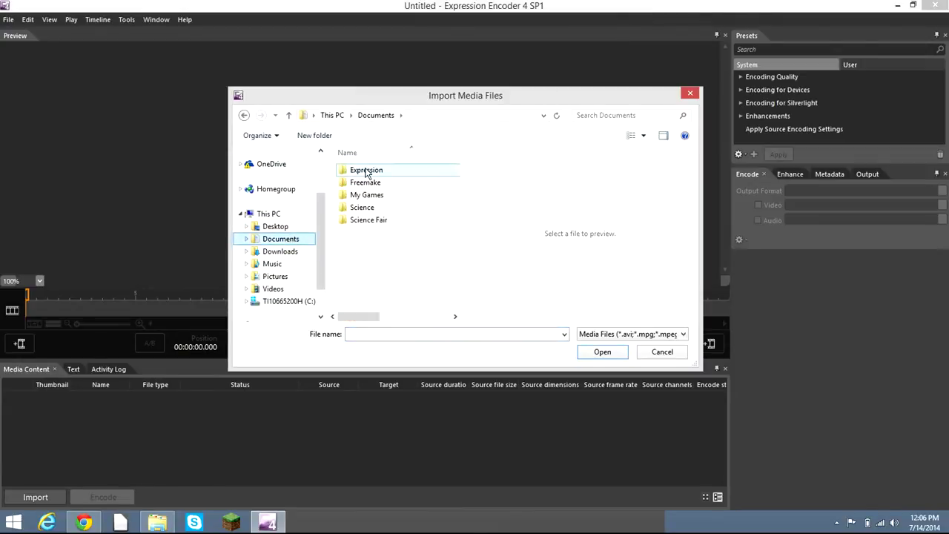
{"action": "double_click", "coordinate": [366, 173]}
{"action": "double_click", "coordinate": [366, 173]}
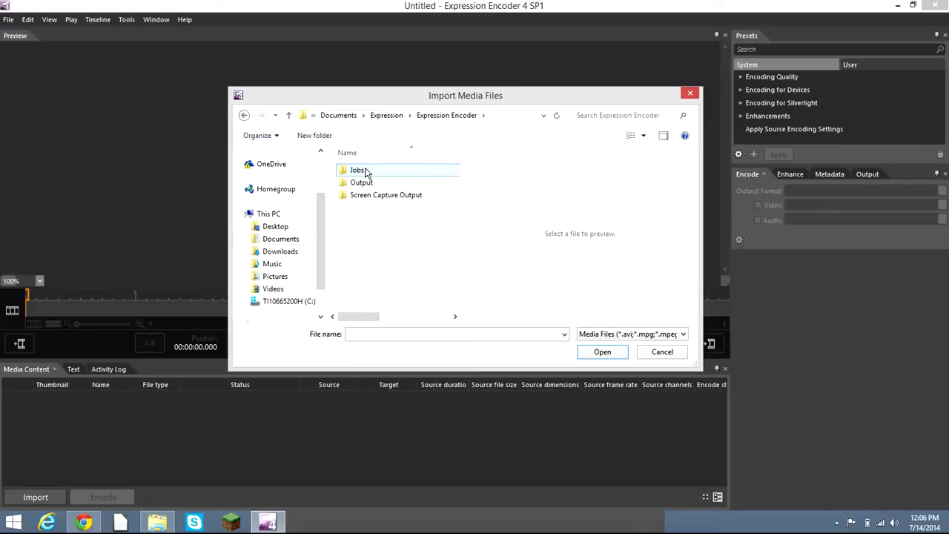
{"action": "left_click", "coordinate": [379, 196]}
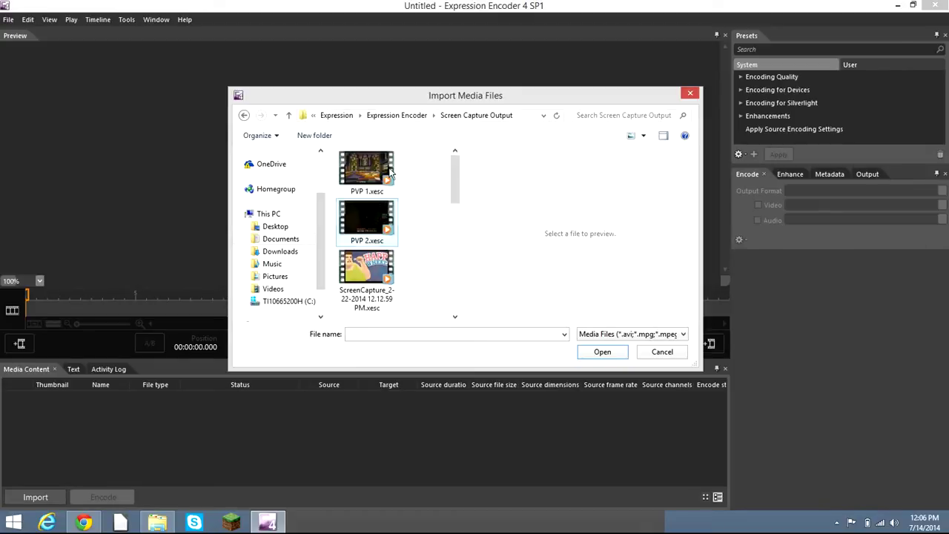
{"action": "mouse_move", "coordinate": [454, 175]}
{"action": "left_mouse_down"}
{"action": "mouse_move", "coordinate": [456, 321]}
{"action": "mouse_move", "coordinate": [454, 163]}
{"action": "left_mouse_up"}
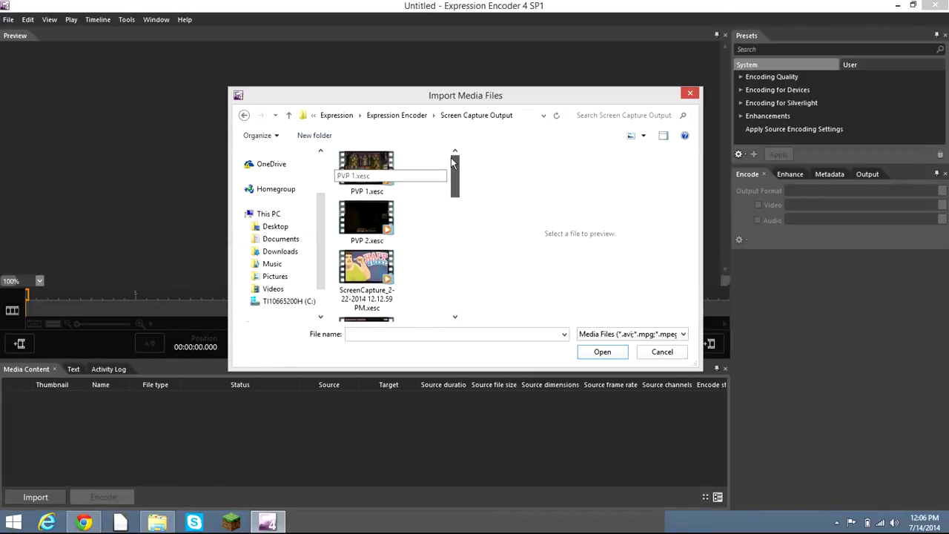
{"action": "left_click", "coordinate": [367, 278]}
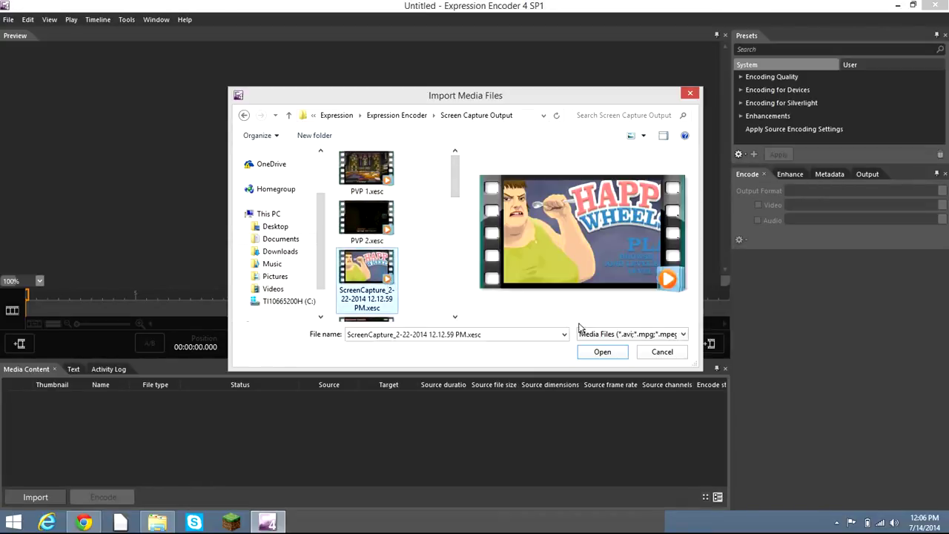
{"action": "left_click", "coordinate": [599, 352]}
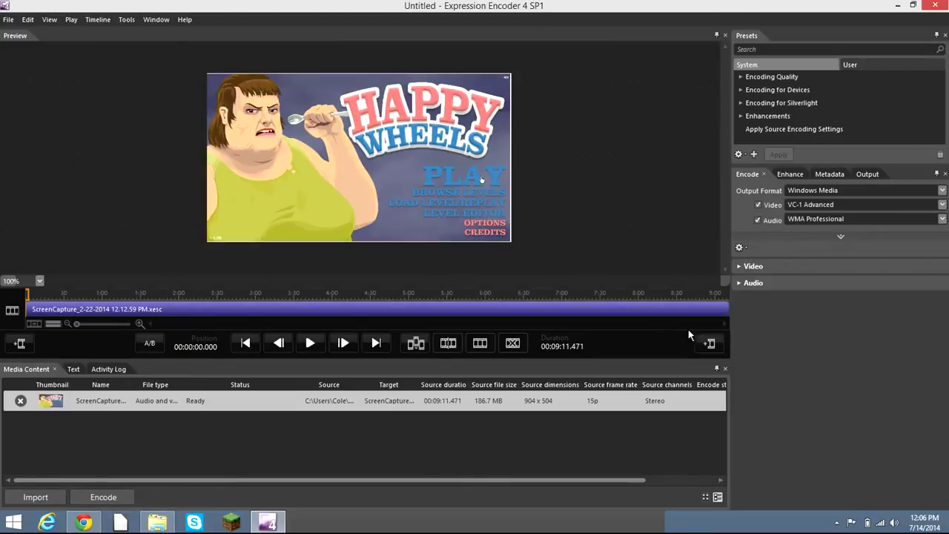
Skip adding a trailer and start encoding the capture to WMV.
{"action": "left_click", "coordinate": [710, 344]}
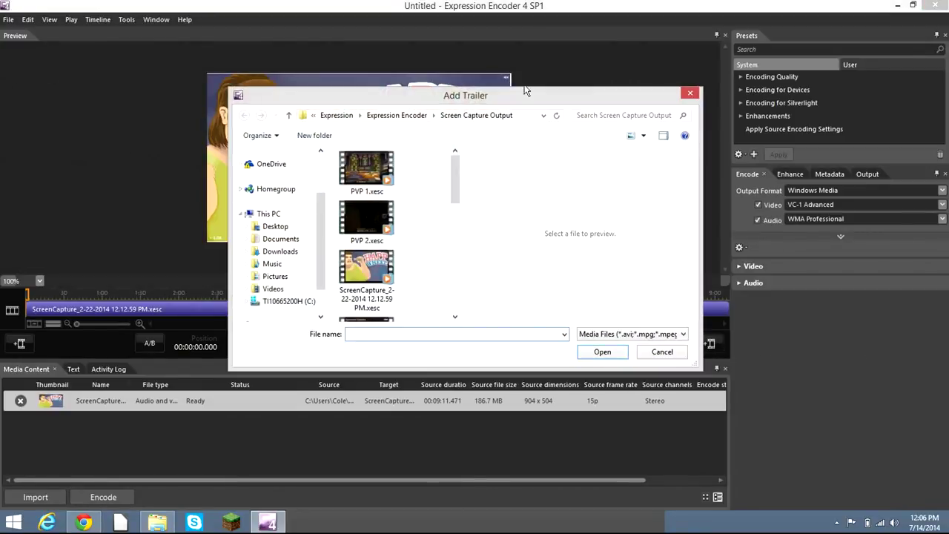
{"action": "left_click", "coordinate": [690, 94]}
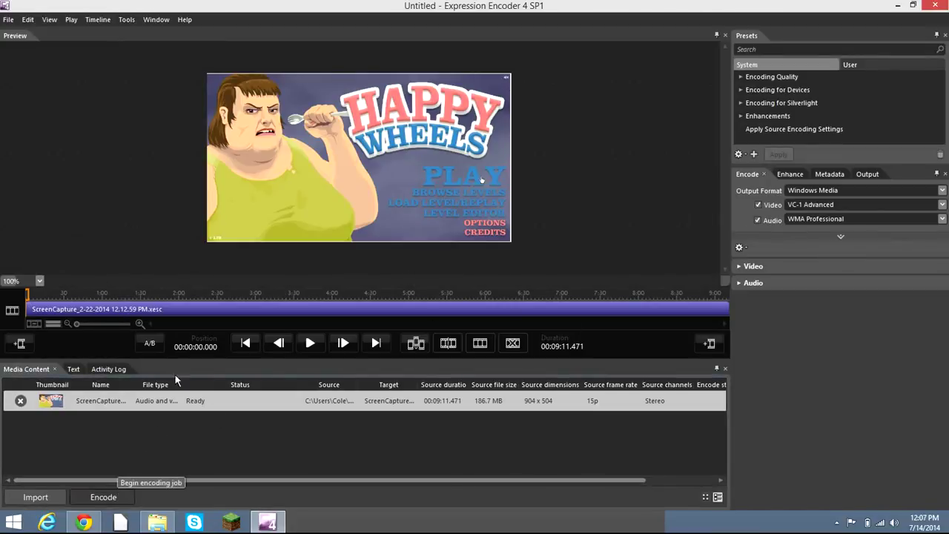
{"action": "left_click", "coordinate": [119, 496]}
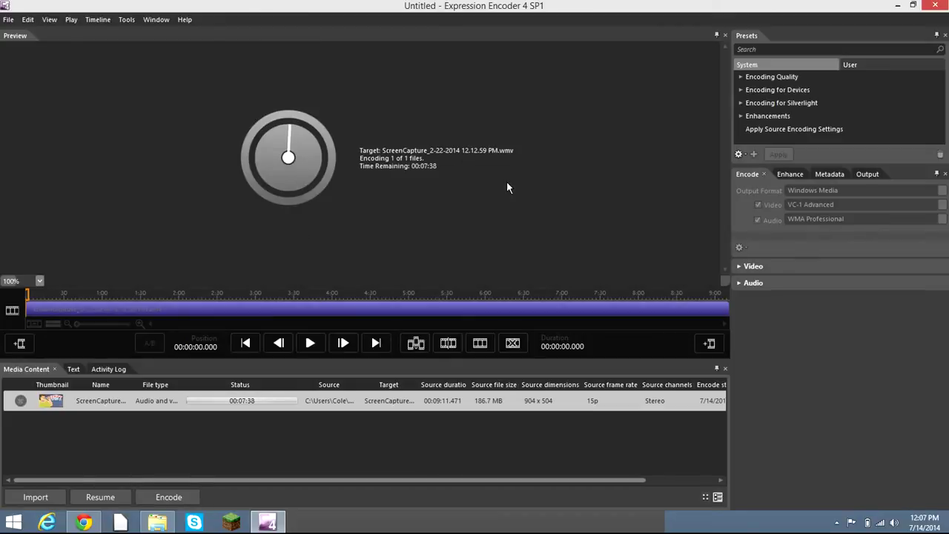
Browse to Documents > Expression > Expression Encoder > Output in File Explorer.
{"action": "left_click", "coordinate": [158, 523]}
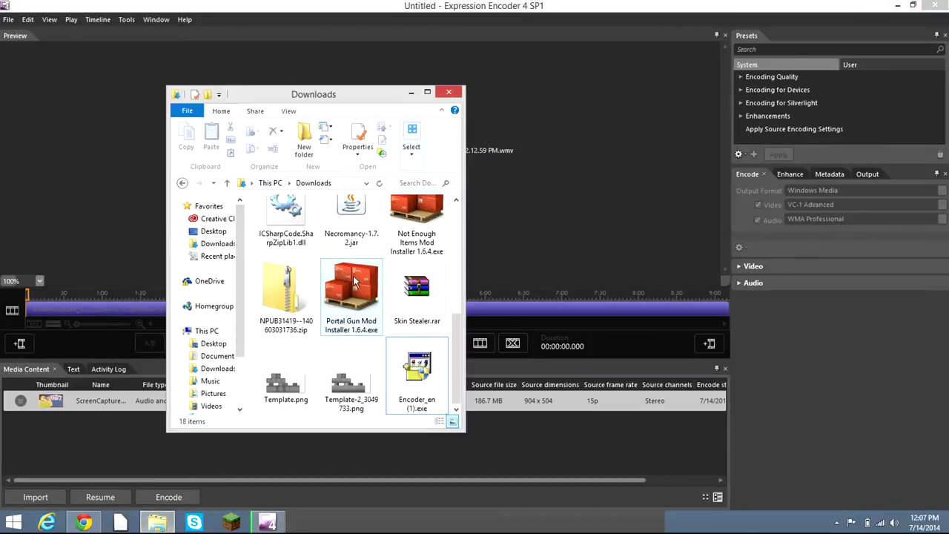
{"action": "left_click", "coordinate": [213, 356]}
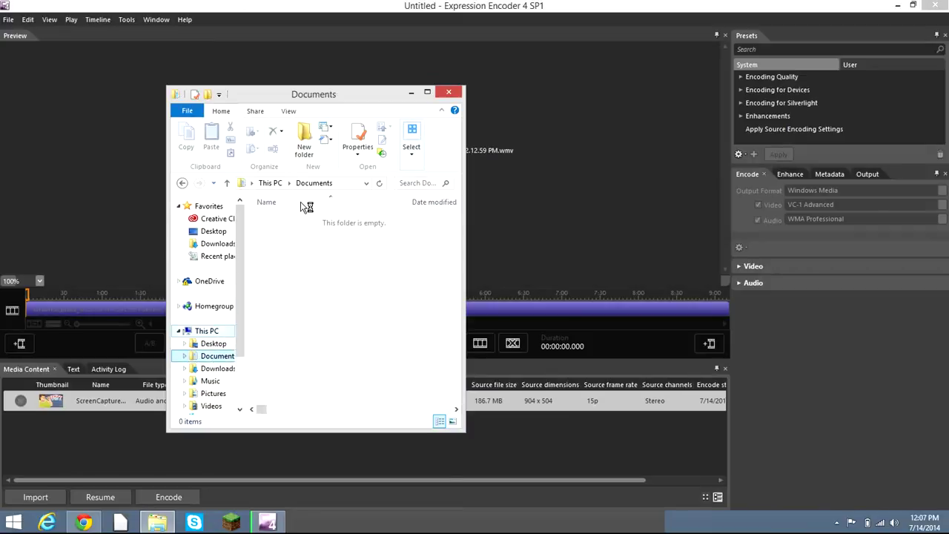
{"action": "left_click", "coordinate": [312, 219]}
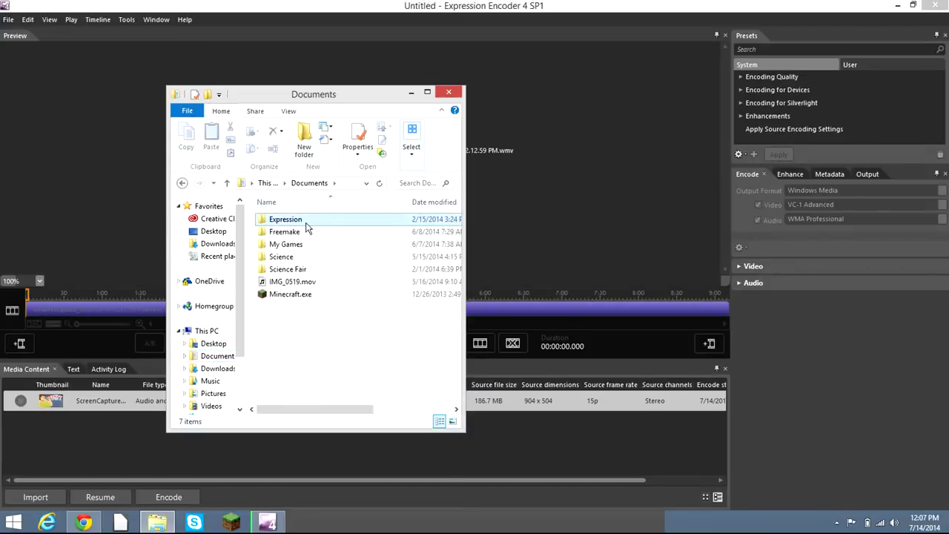
{"action": "left_click", "coordinate": [289, 223]}
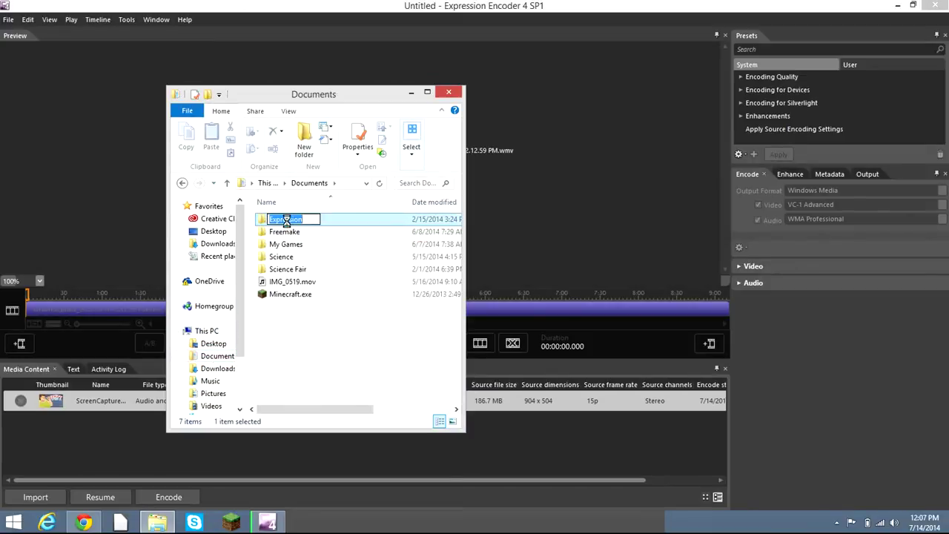
{"action": "double_click", "coordinate": [324, 220]}
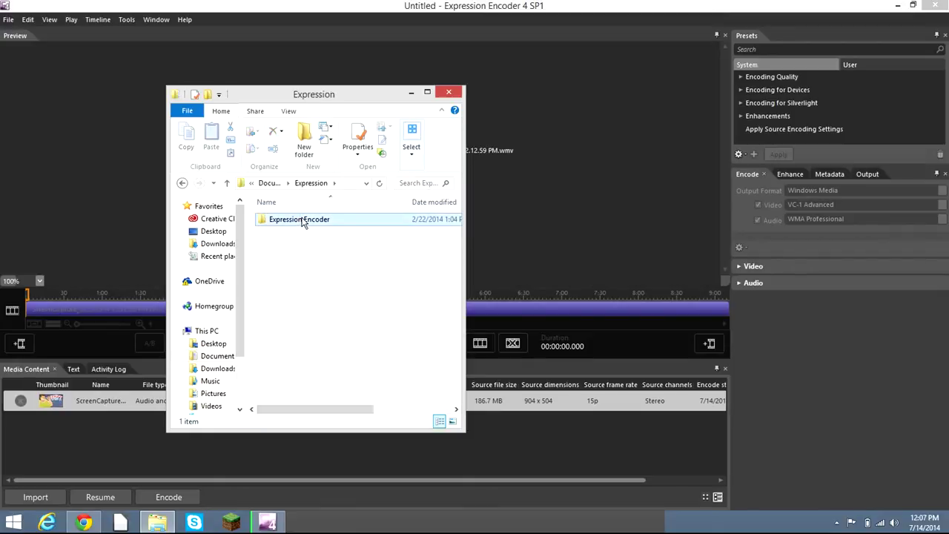
{"action": "left_click", "coordinate": [303, 219]}
{"action": "double_click", "coordinate": [306, 219]}
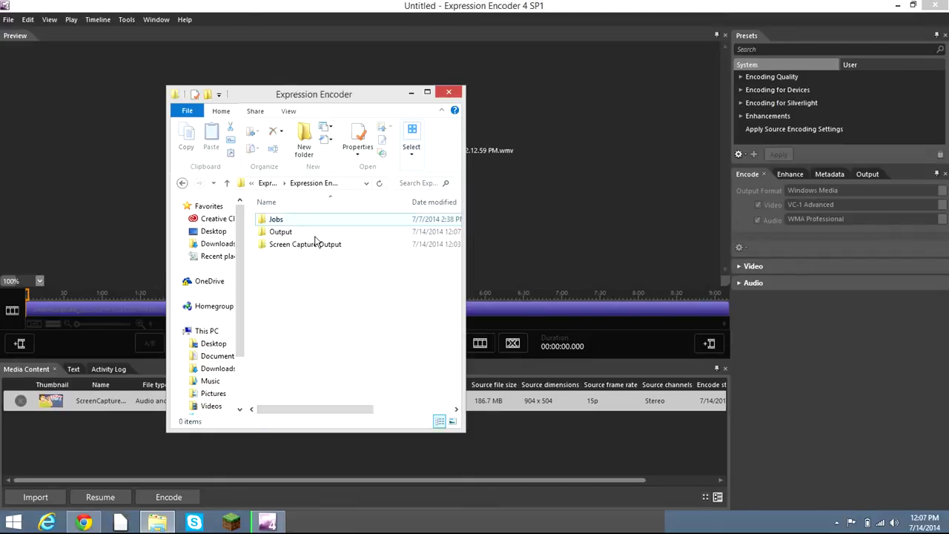
{"action": "left_click", "coordinate": [292, 232]}
{"action": "double_click", "coordinate": [291, 231]}
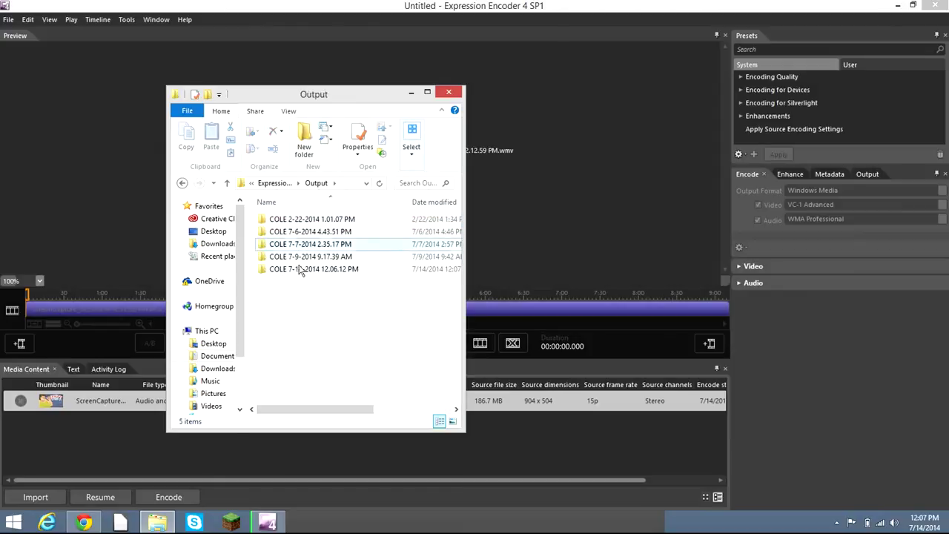
Open the oldest dated output folder to see its WMV, then return to Output.
{"action": "left_click", "coordinate": [302, 220]}
{"action": "double_click", "coordinate": [303, 220]}
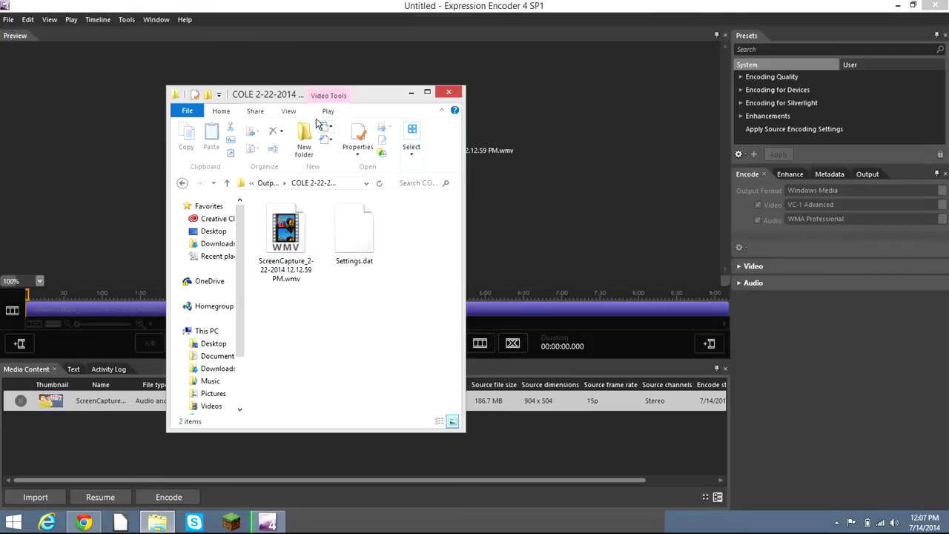
{"action": "left_click", "coordinate": [181, 182]}
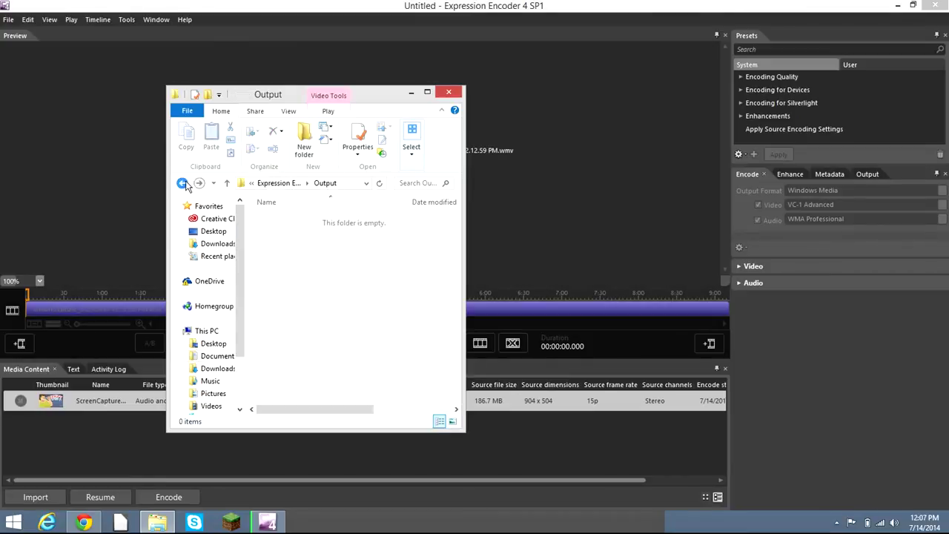
Minimize Explorer and quit Expression Encoder mid-encode, cancelling Save As and confirming Yes twice.
{"action": "left_click", "coordinate": [413, 90]}
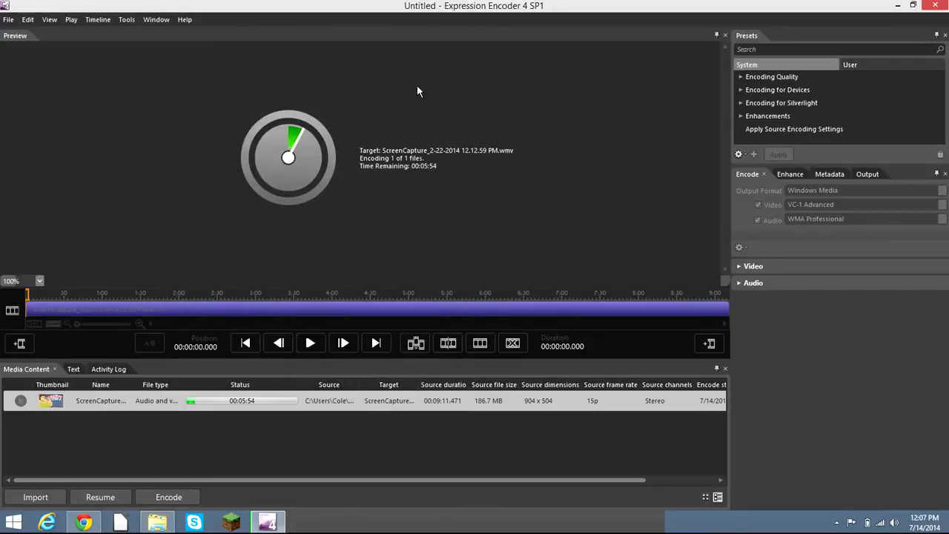
{"action": "left_click", "coordinate": [936, 5]}
{"action": "left_click", "coordinate": [464, 271]}
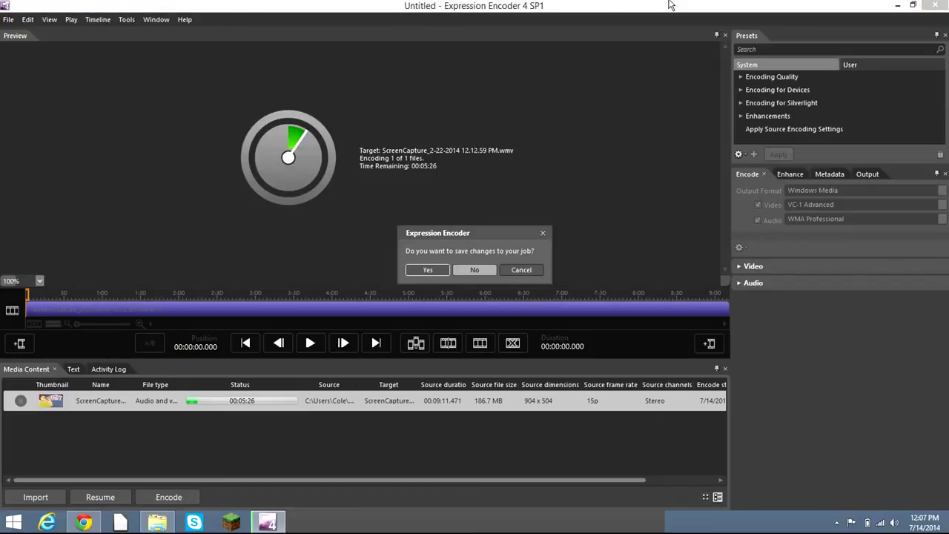
{"action": "left_click", "coordinate": [422, 270]}
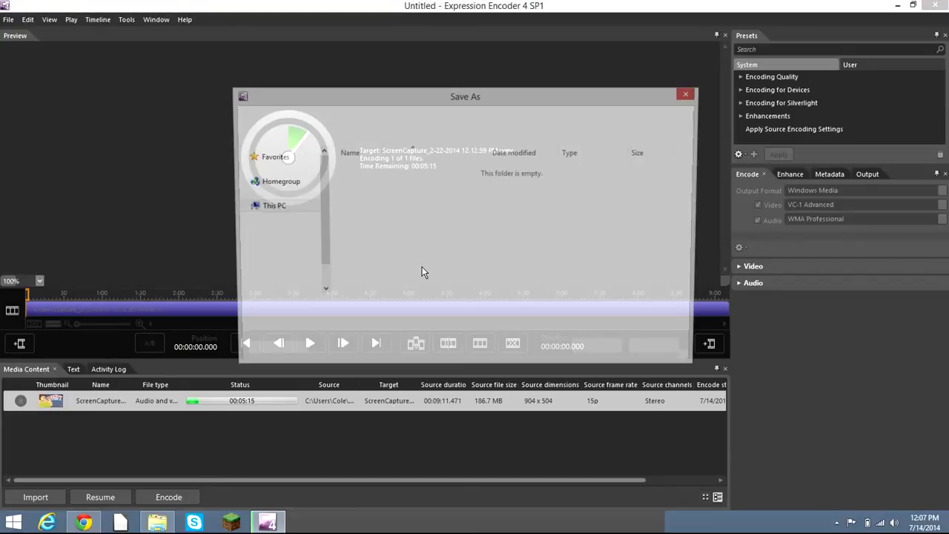
{"action": "left_click", "coordinate": [685, 94]}
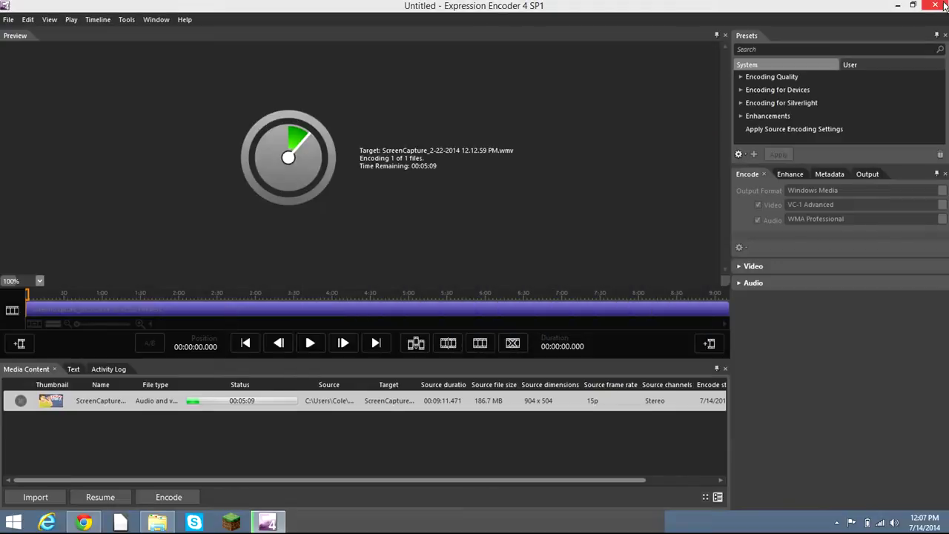
{"action": "left_click", "coordinate": [945, 6]}
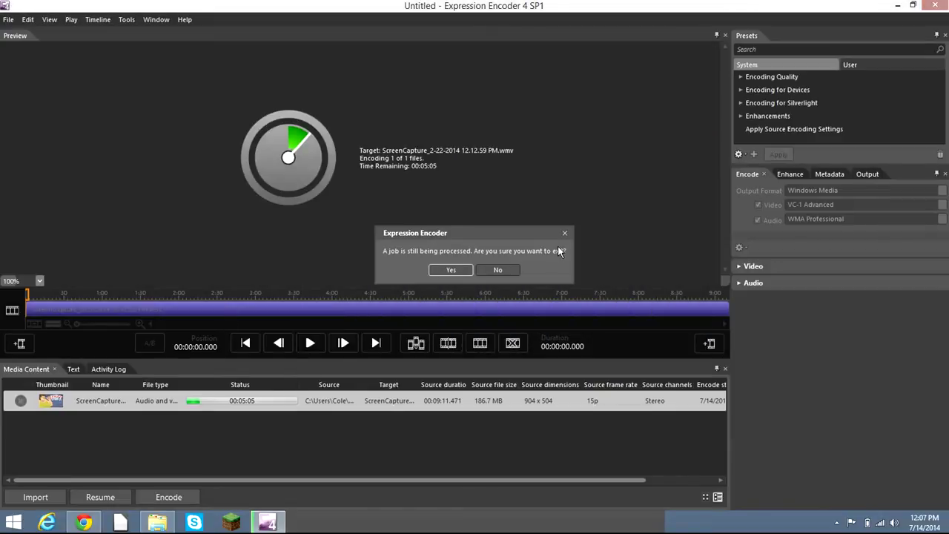
{"action": "left_click", "coordinate": [450, 270]}
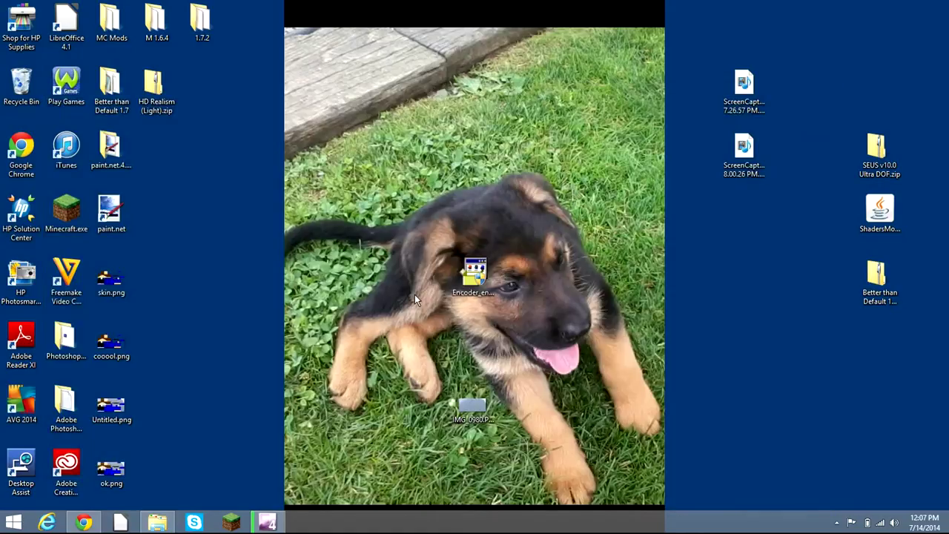